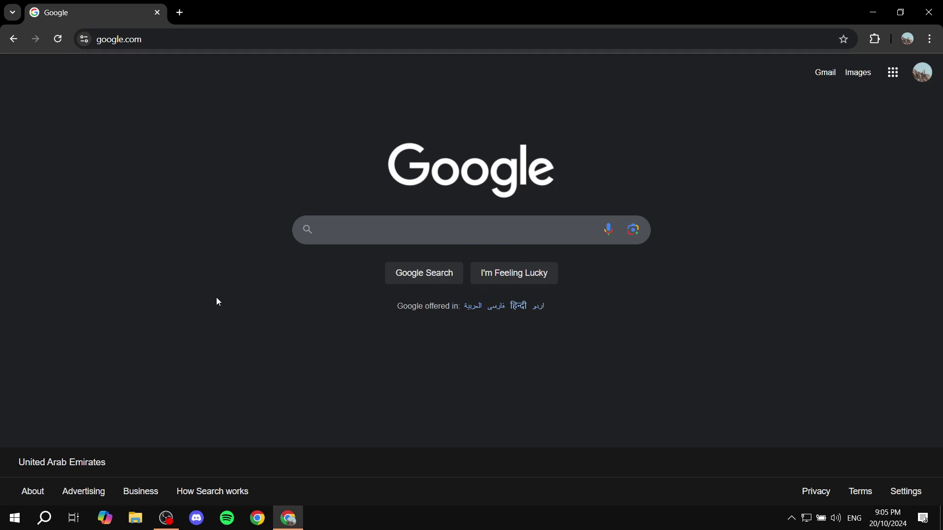
# Open Google Calendar from the Google apps panel on the Google Search page.
pyautogui.click(893, 72)
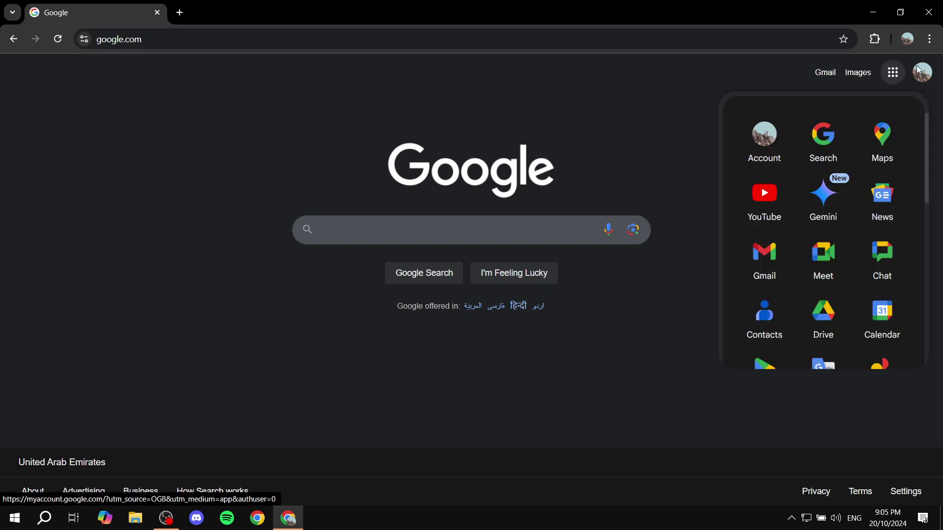
pyautogui.scroll(-1, 847, 295)
pyautogui.scroll(1, 854, 251)
pyautogui.scroll(-3, 856, 247)
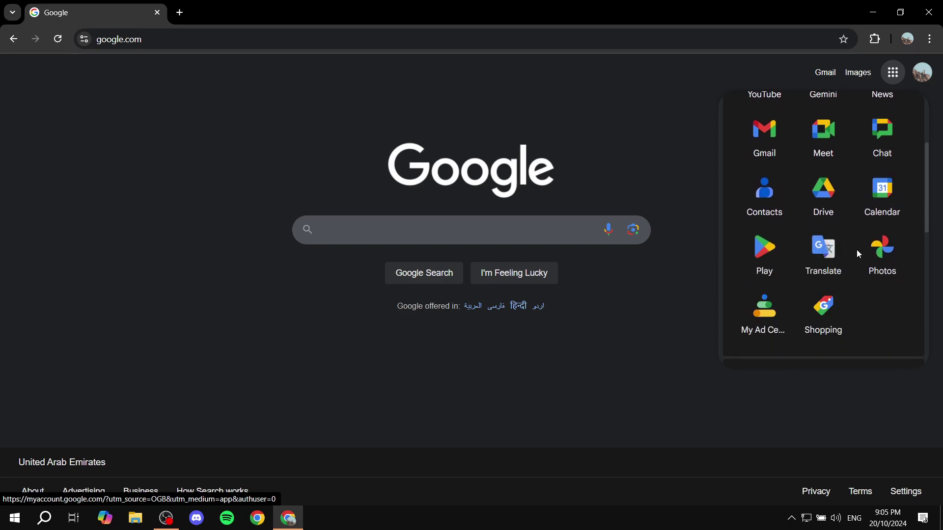
pyautogui.scroll(-7, 841, 296)
pyautogui.scroll(7, 836, 288)
pyautogui.scroll(1, 837, 257)
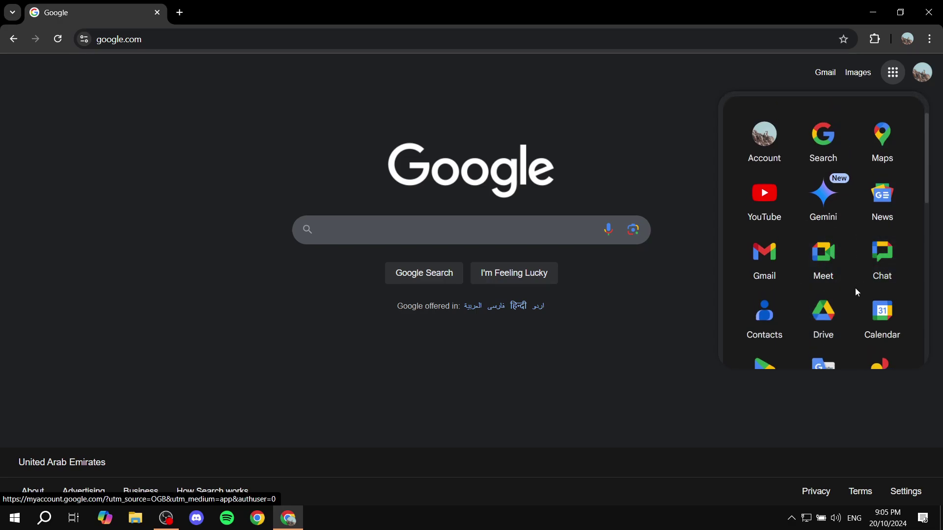
pyautogui.scroll(-3, 866, 245)
pyautogui.click(879, 207)
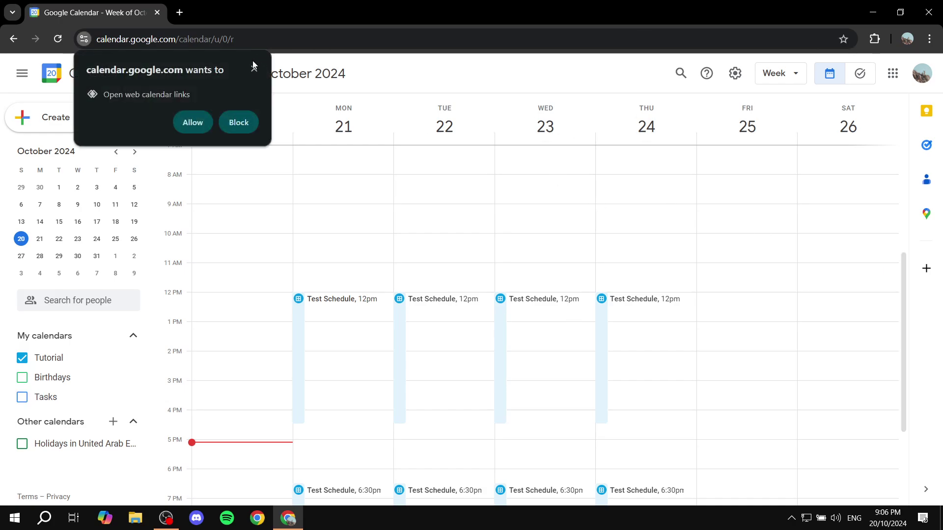
# Dismiss the web calendar links request and open a new blank tab.
pyautogui.click(253, 70)
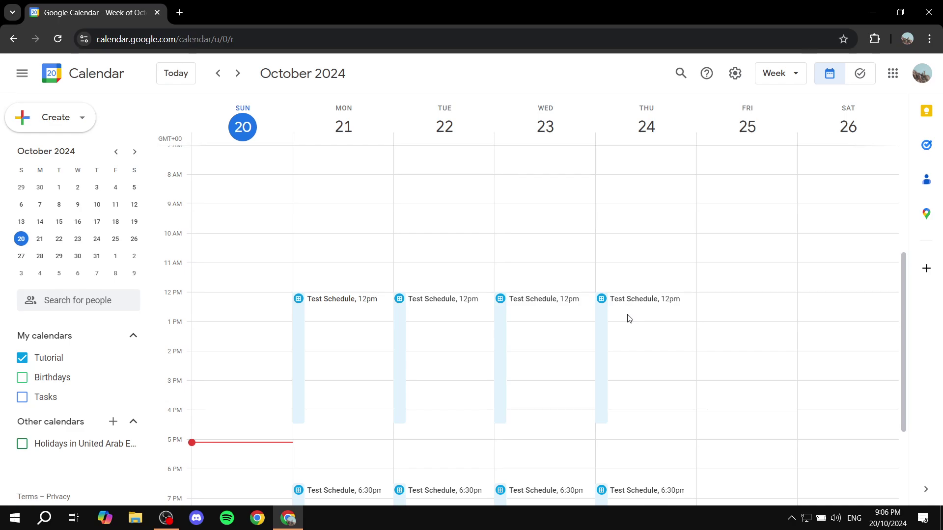
pyautogui.click(179, 12)
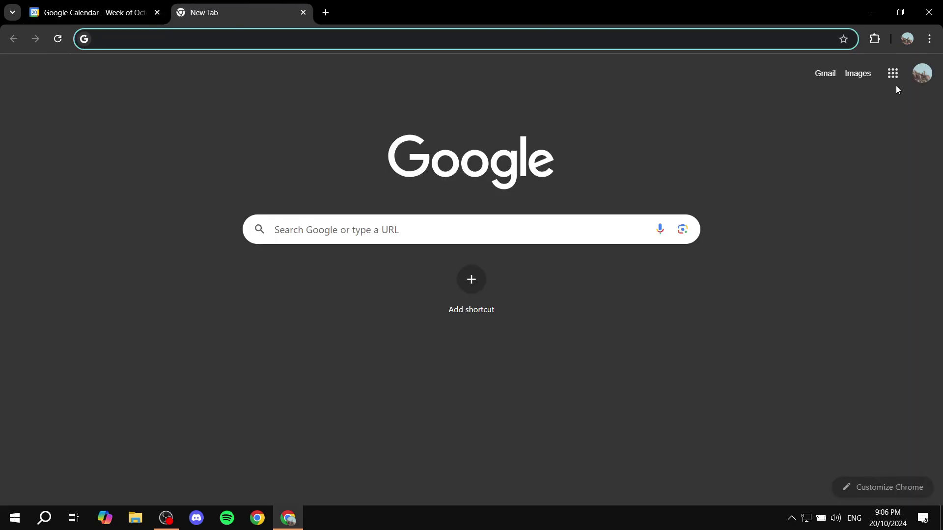
# Search the Chrome Web Store for 'Dark mode dark' and open the Dark Reader page.
pyautogui.click(893, 73)
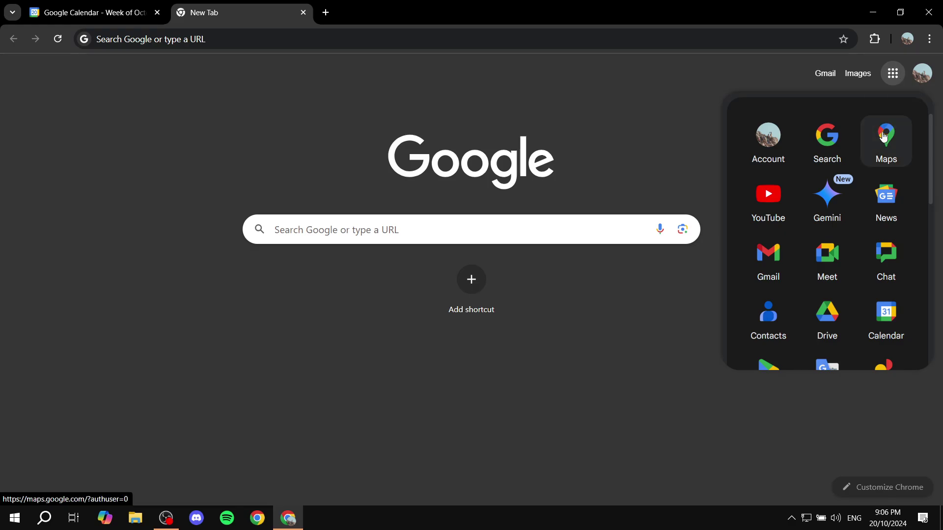
pyautogui.scroll(-10, 891, 233)
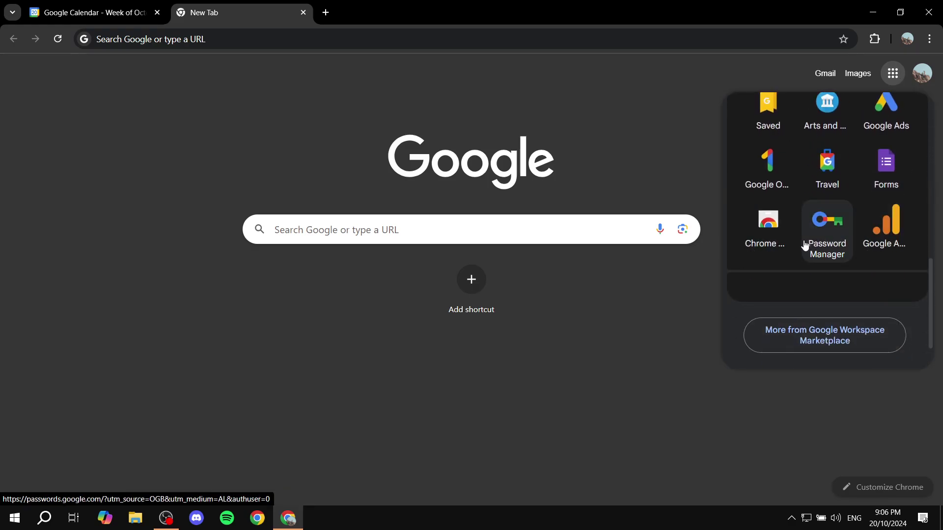
pyautogui.click(773, 229)
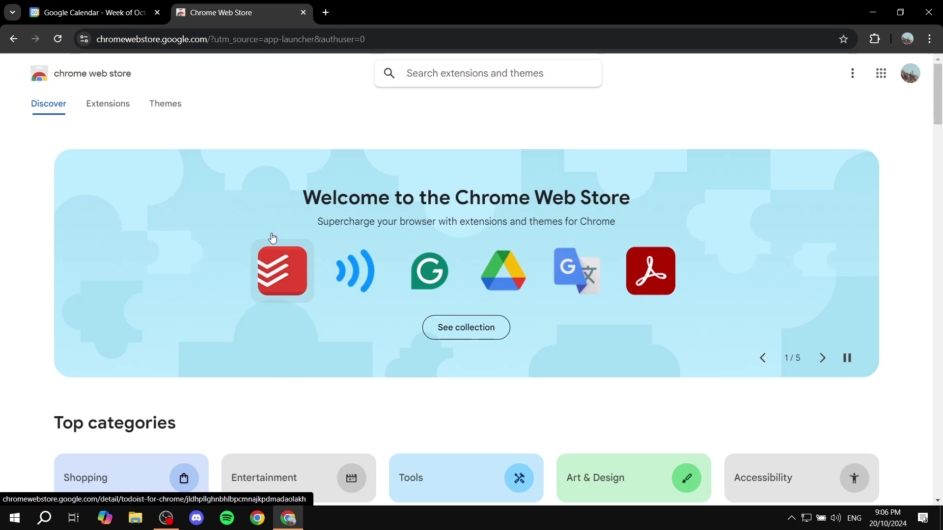
pyautogui.click(446, 73)
pyautogui.write('Dark mode dark')
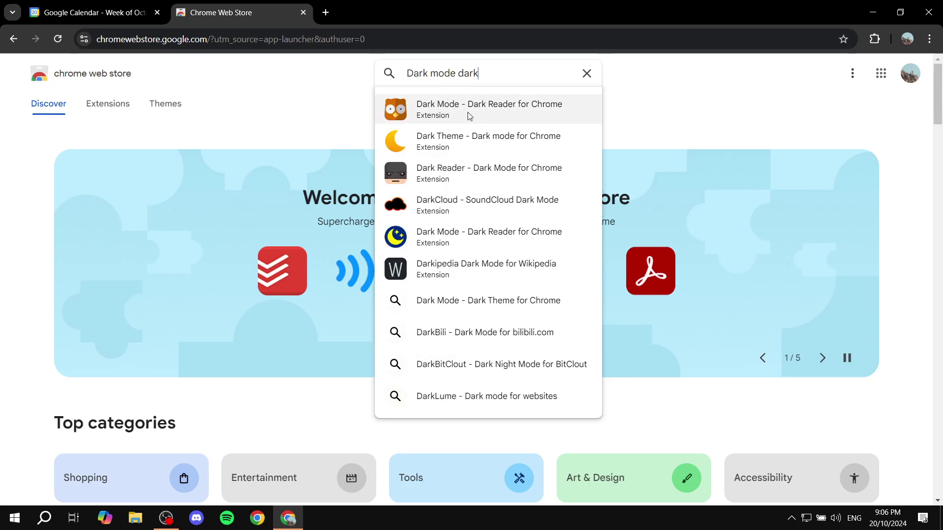
pyautogui.click(451, 108)
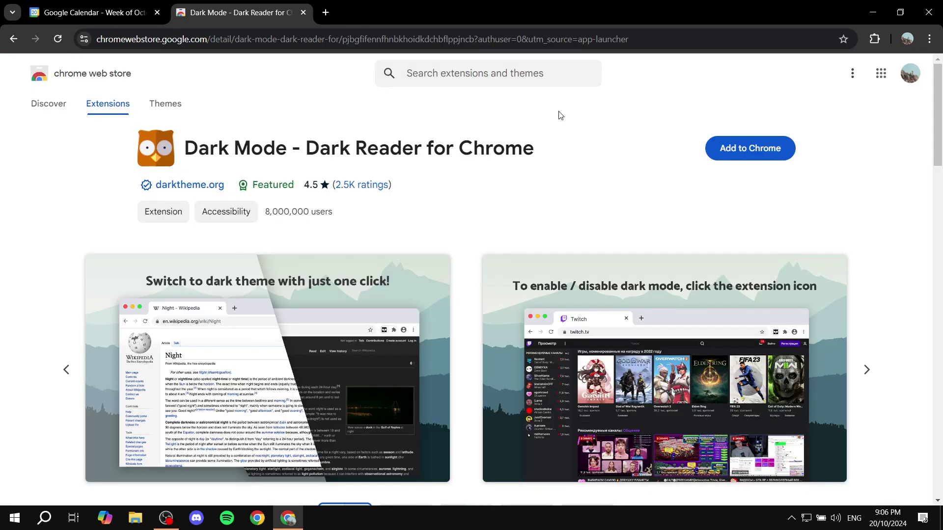
# Add the Dark Mode - Dark Reader extension to Chrome and dismiss the added notice.
pyautogui.moveTo(182, 150); pyautogui.dragTo(560, 149)
pyautogui.click(561, 148)
pyautogui.moveTo(191, 189)
pyautogui.click(755, 149)
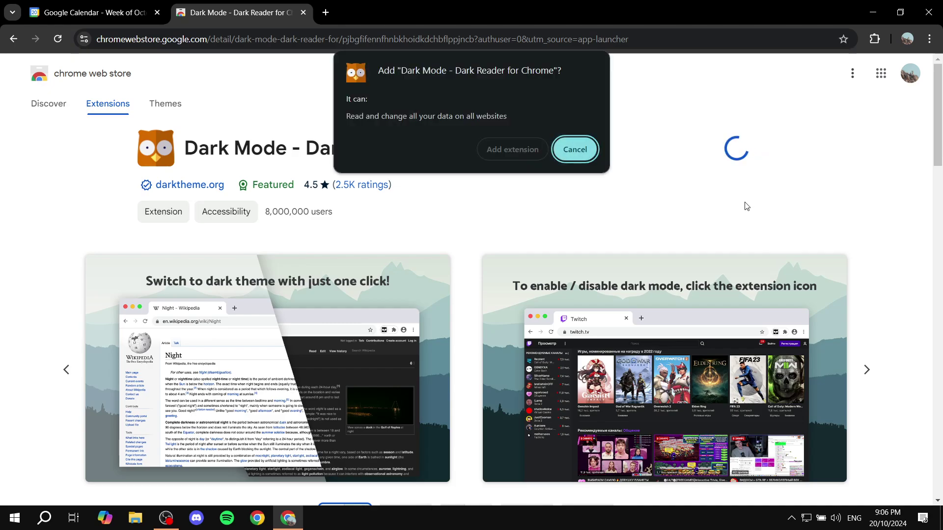
pyautogui.click(519, 150)
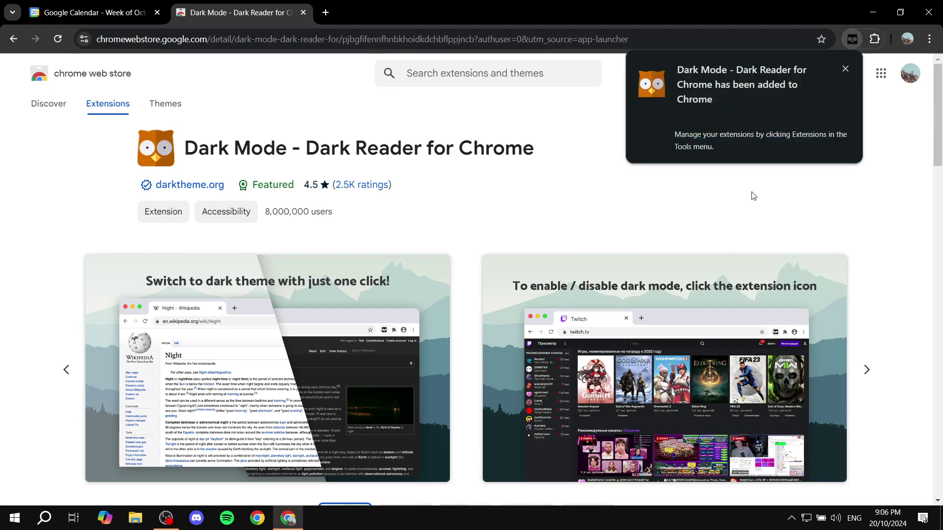
pyautogui.click(843, 69)
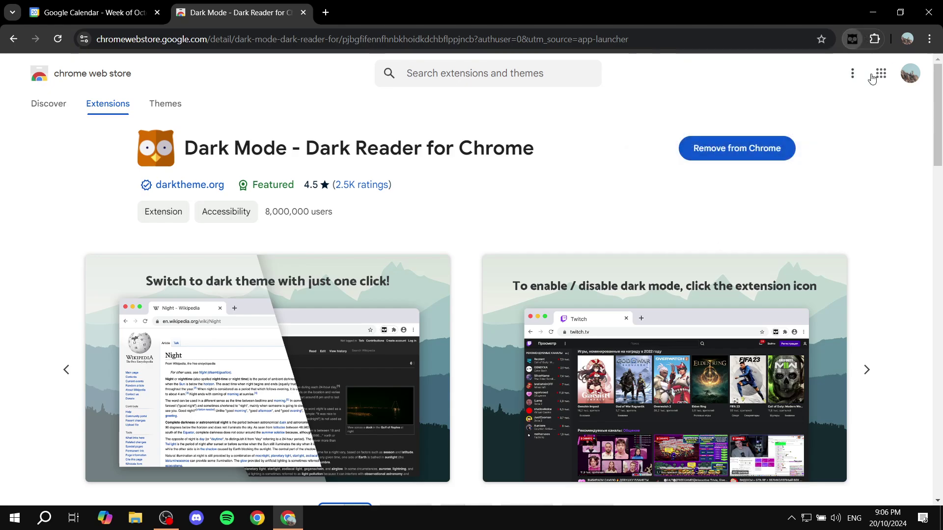
# Pin Dark Reader in the Extensions menu, then return to its store page.
pyautogui.click(875, 40)
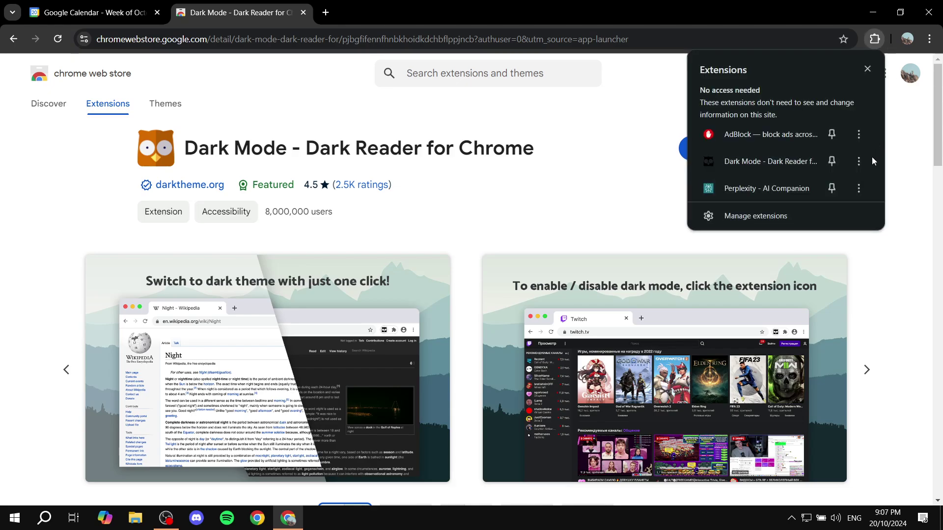
pyautogui.click(831, 161)
pyautogui.click(637, 201)
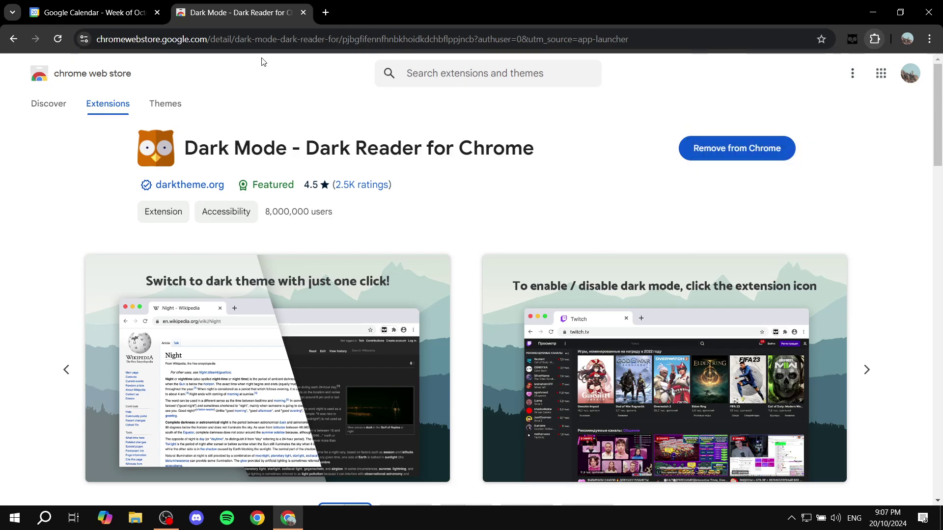
pyautogui.hotkey('ctrl', 'shift', 'Tab')
pyautogui.click(245, 4)
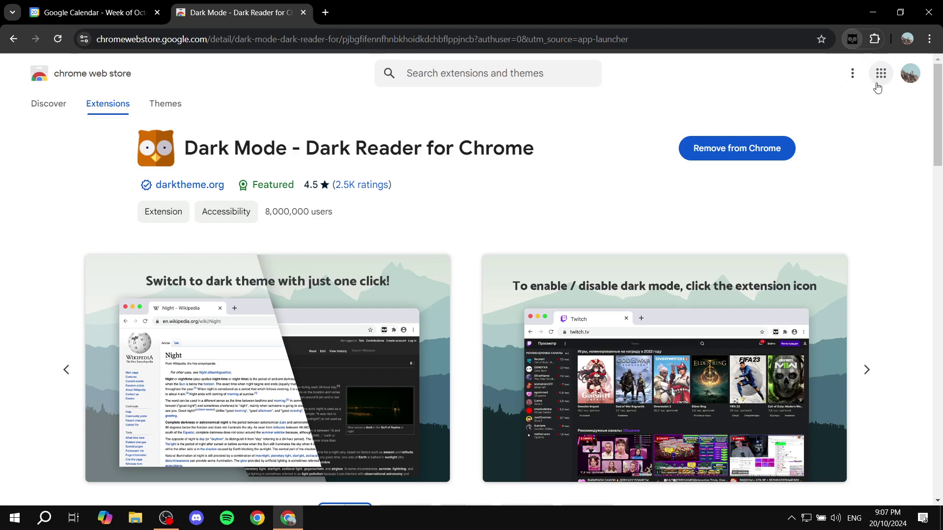
# Reload Calendar, apply Dark Reader's dark theme to the week, then disable it with Alt+Shift+A.
pyautogui.click(108, 5)
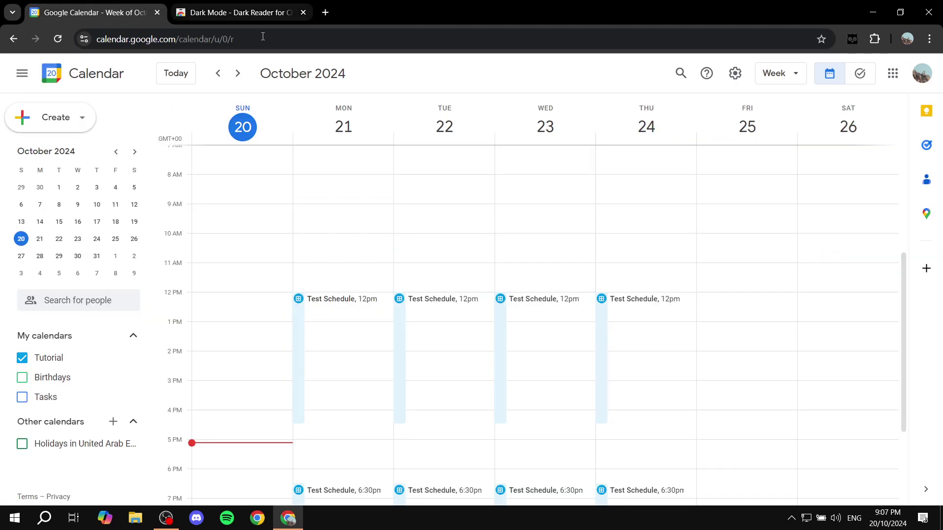
pyautogui.click(58, 39)
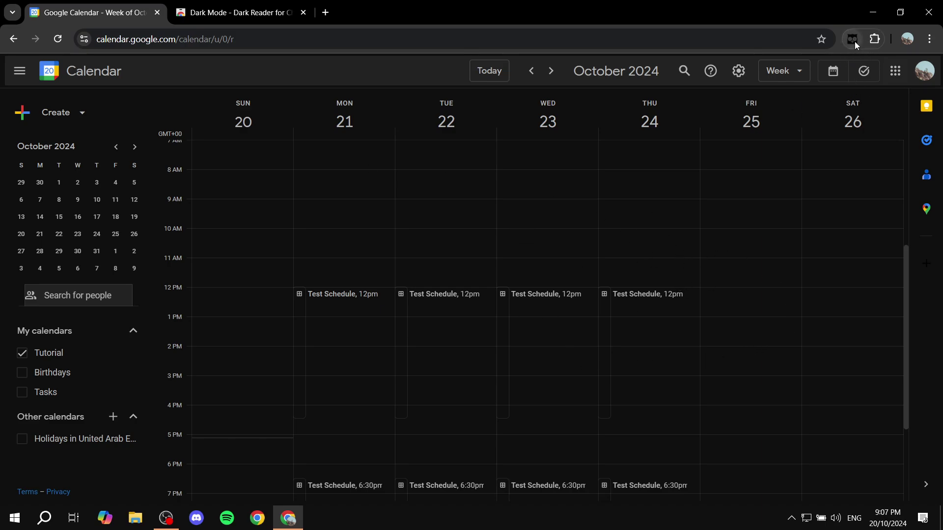
pyautogui.click(855, 39)
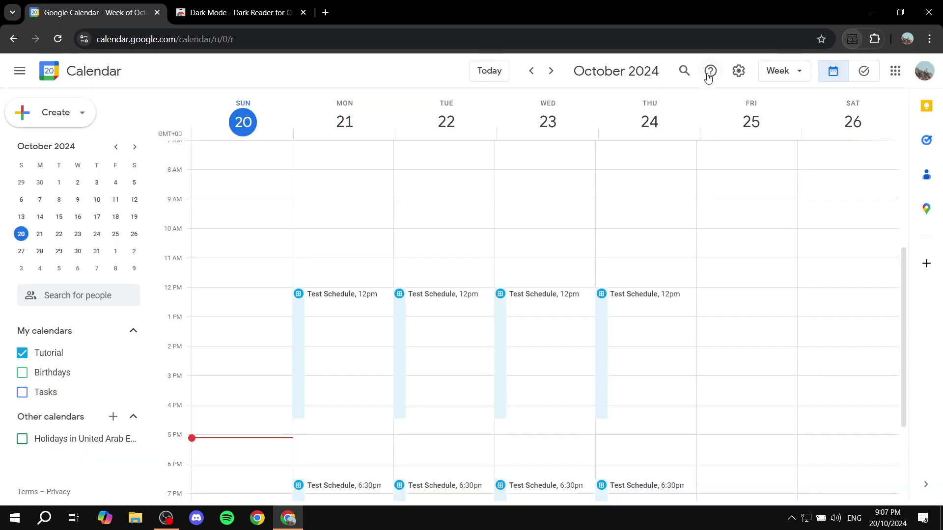
pyautogui.click(853, 39)
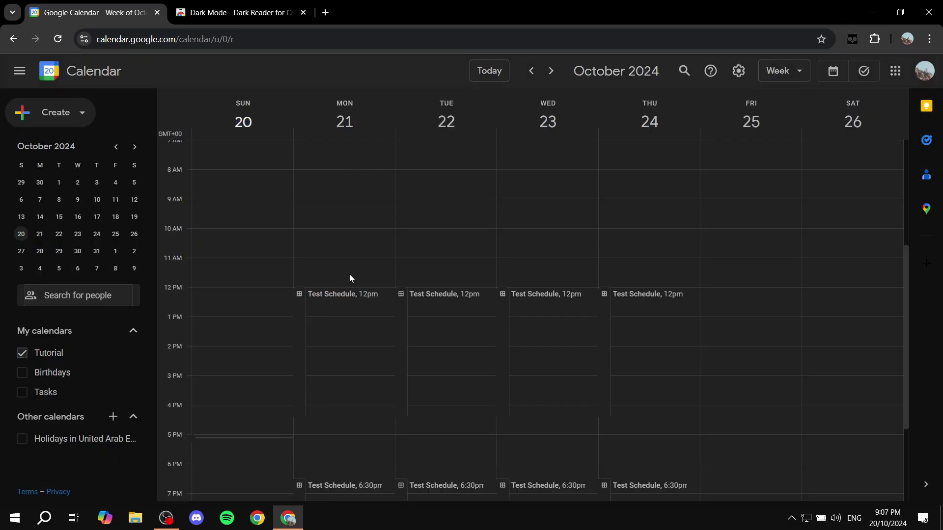
pyautogui.scroll(-3, 545, 258)
pyautogui.scroll(6, 532, 235)
pyautogui.scroll(-5, 533, 216)
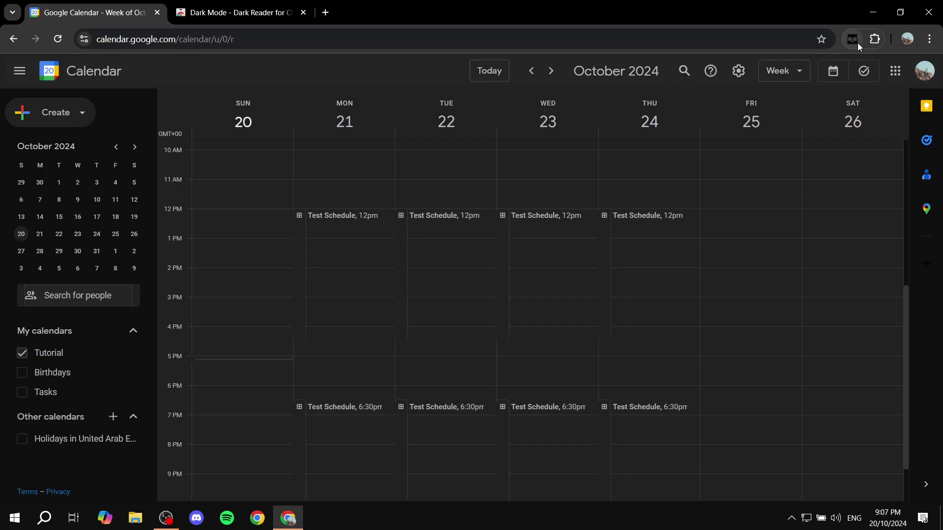
pyautogui.hotkey('alt', 'shift', 'a')
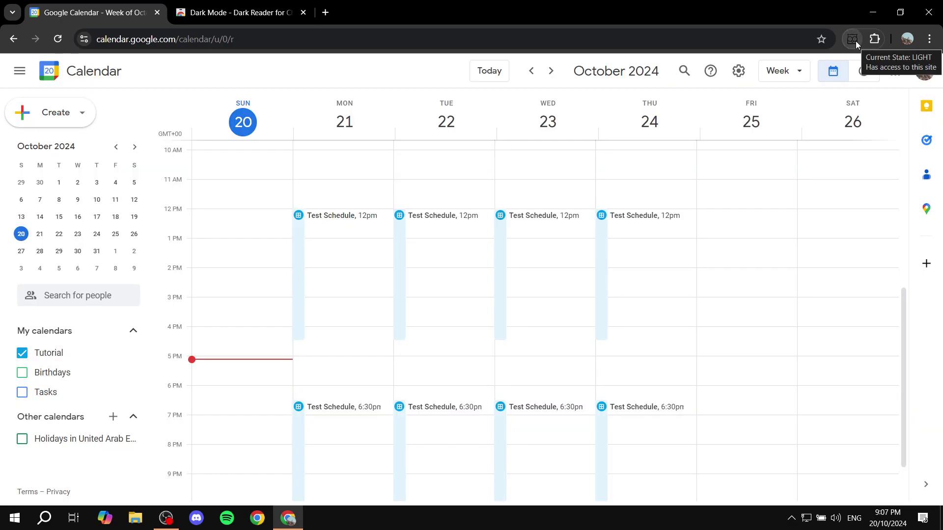
# Close the Dark Reader store tab and load chrome://flags in a new tab.
pyautogui.click(275, 13)
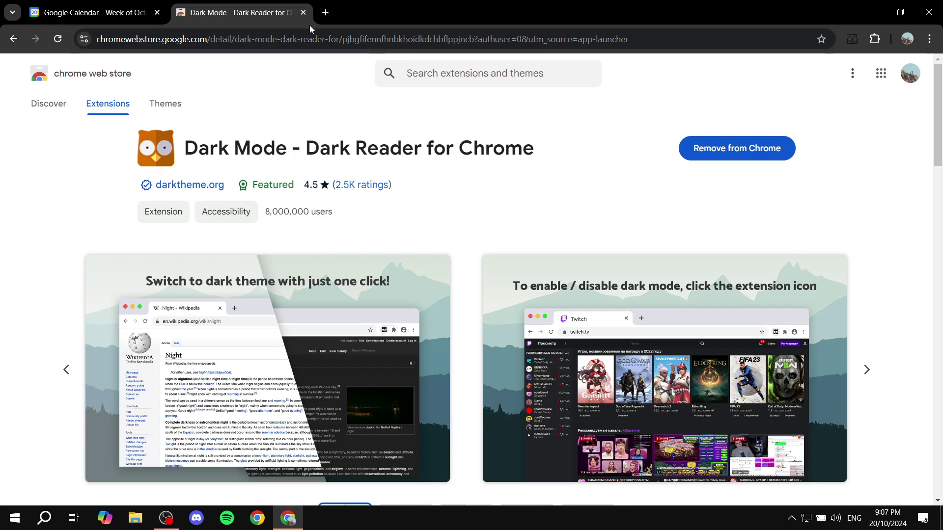
pyautogui.click(324, 12)
pyautogui.click(303, 12)
pyautogui.click(365, 40)
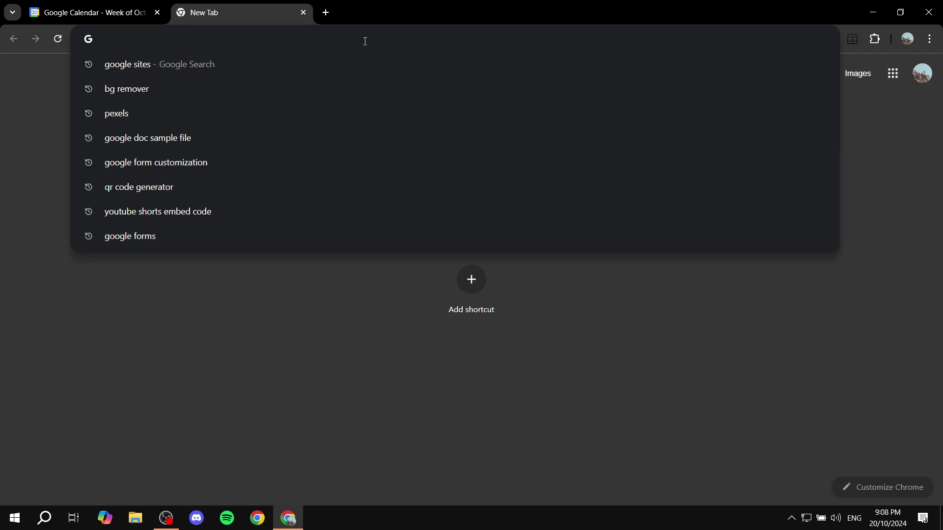
pyautogui.write('c')
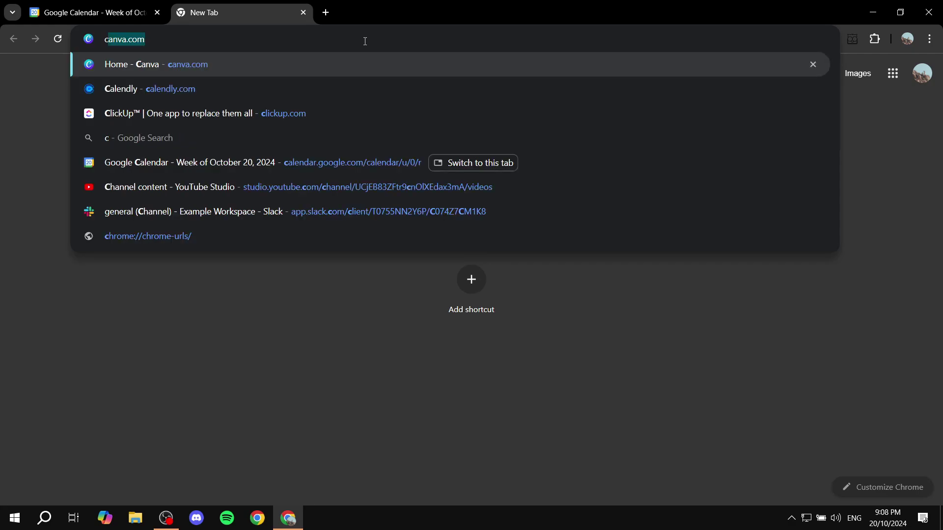
pyautogui.write('hrome:')
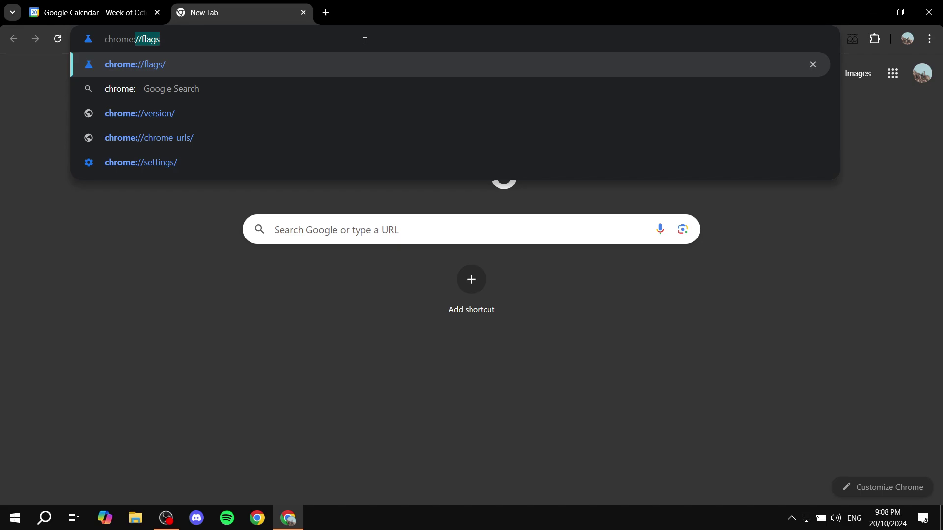
pyautogui.write('//flag')
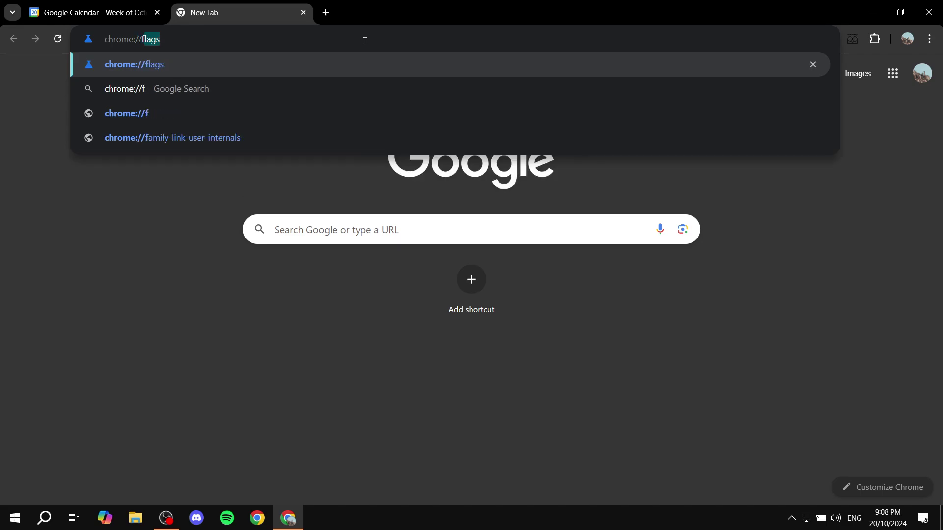
pyautogui.write('s')
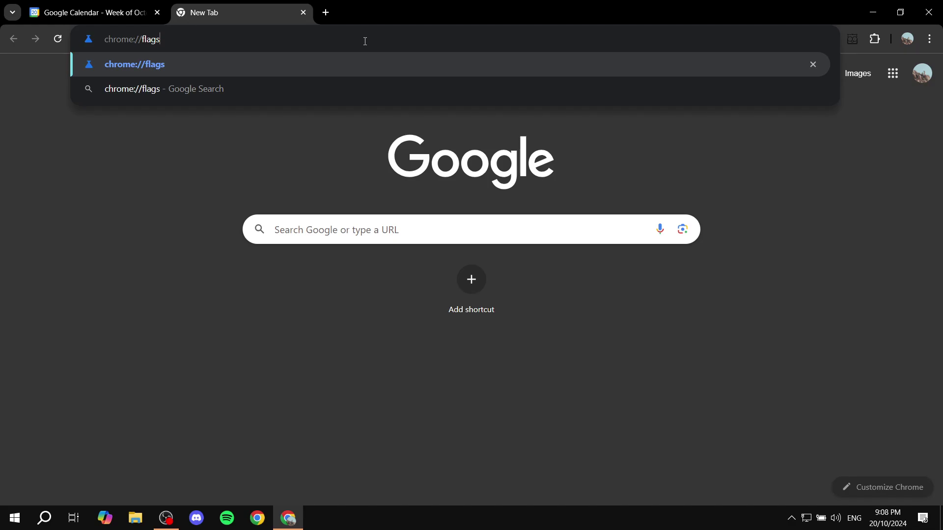
pyautogui.press('Return')
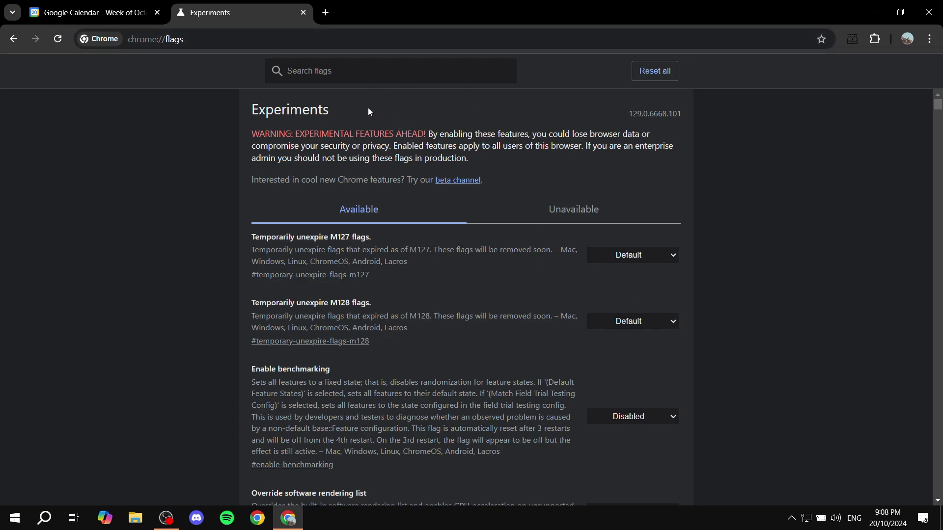
# Filter flags by 'dark mode', enable Auto Dark Mode for Web Contents, and relaunch.
pyautogui.click(304, 74)
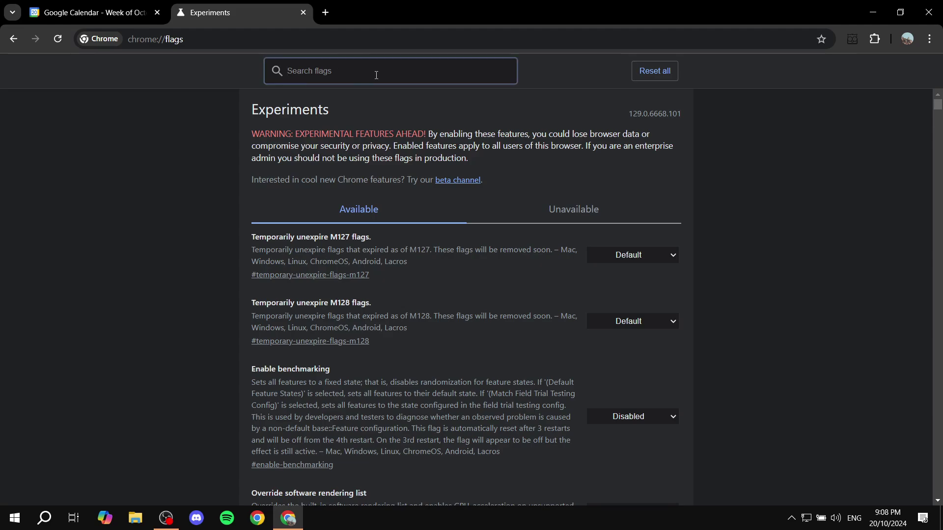
pyautogui.write('dark mode')
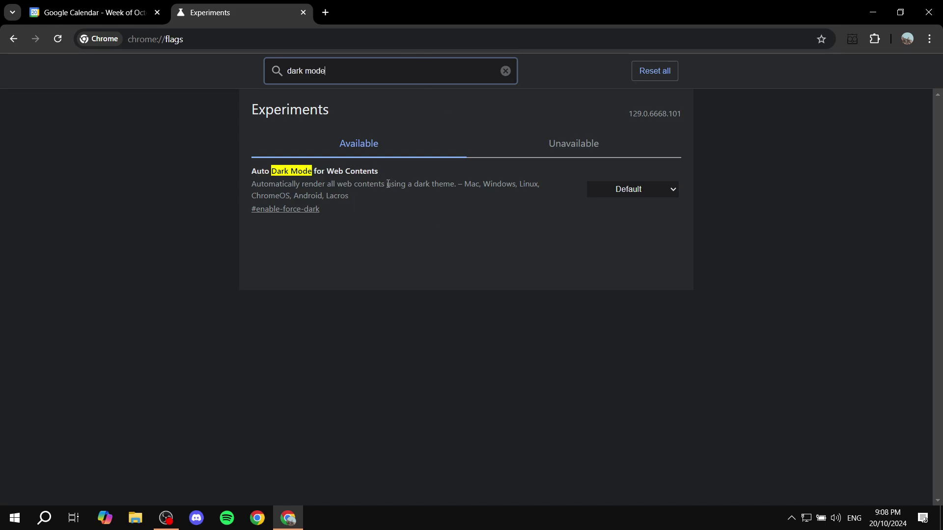
pyautogui.click(659, 189)
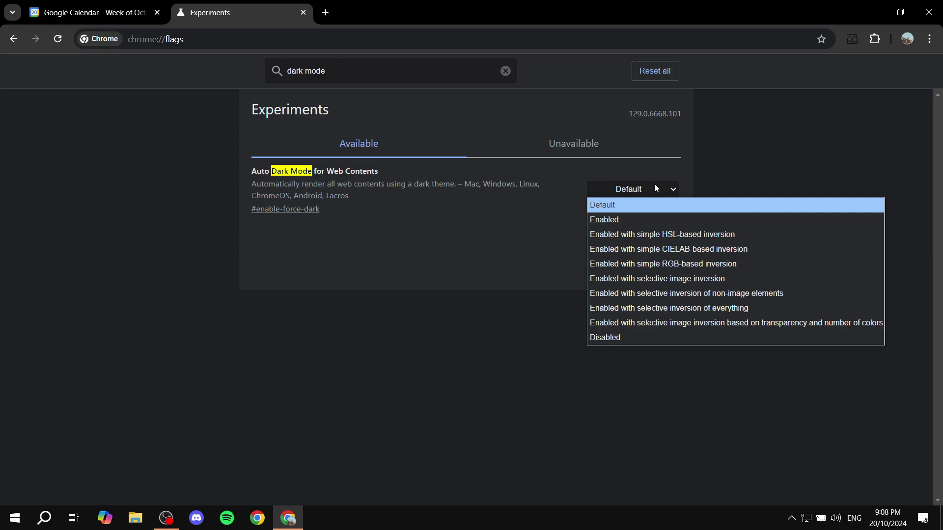
pyautogui.click(654, 220)
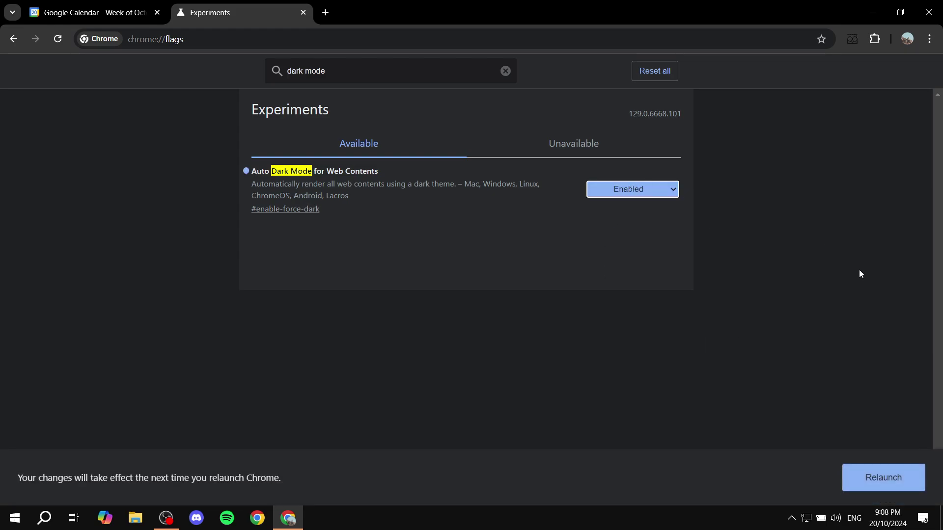
pyautogui.click(889, 485)
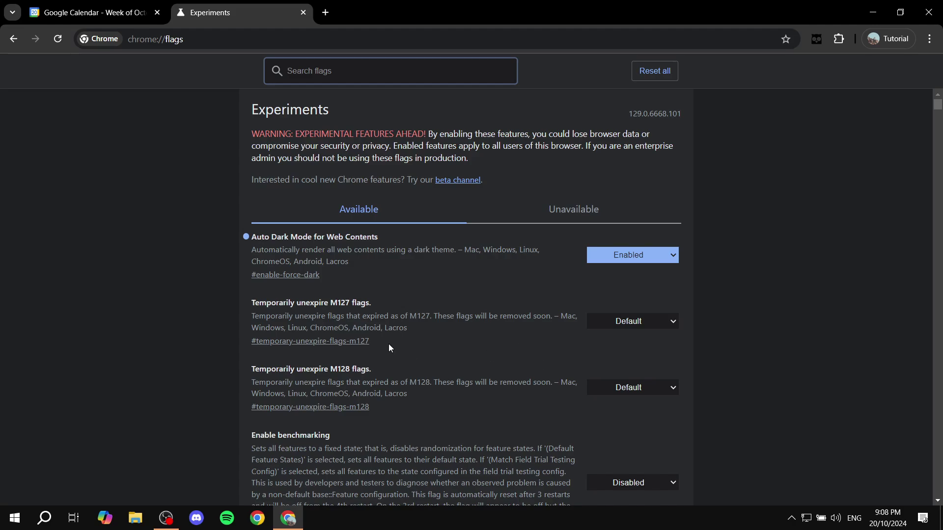
# View the Google Calendar week in Chrome's forced dark mode.
pyautogui.click(95, 4)
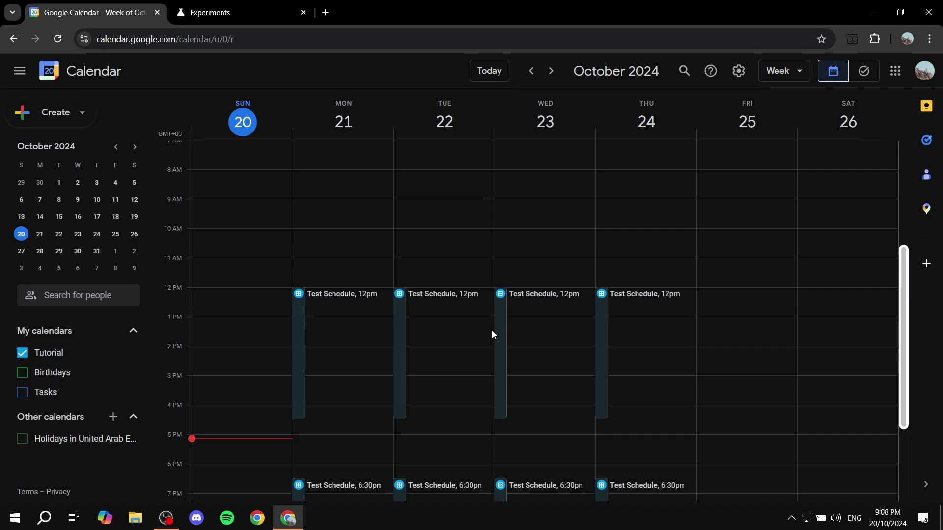
pyautogui.scroll(2, 496, 227)
pyautogui.scroll(-4, 496, 226)
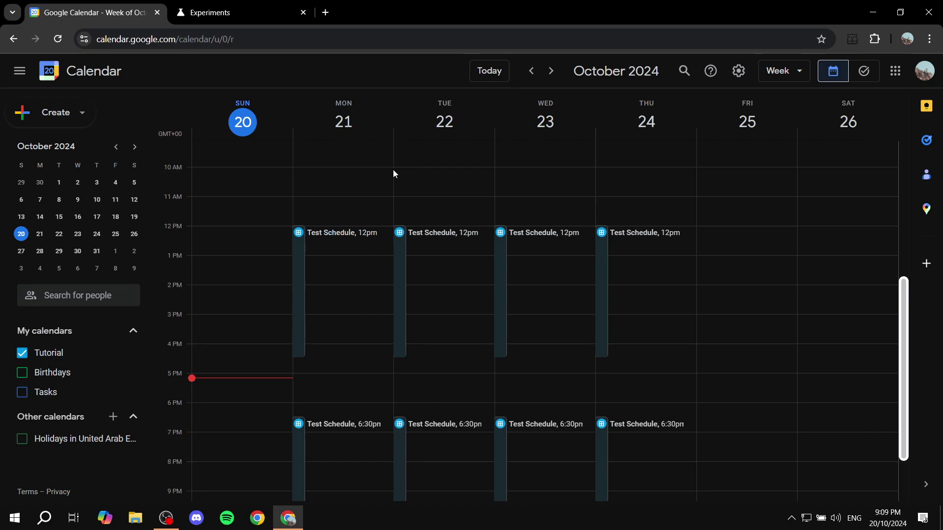
pyautogui.scroll(2, 526, 286)
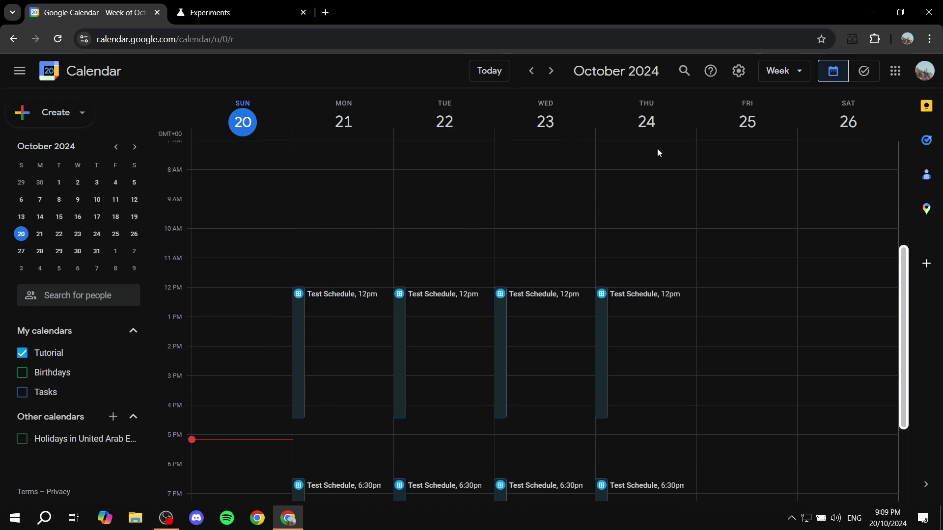
# Reset Auto Dark Mode for Web Contents to Default and relaunch Chrome.
pyautogui.click(293, 5)
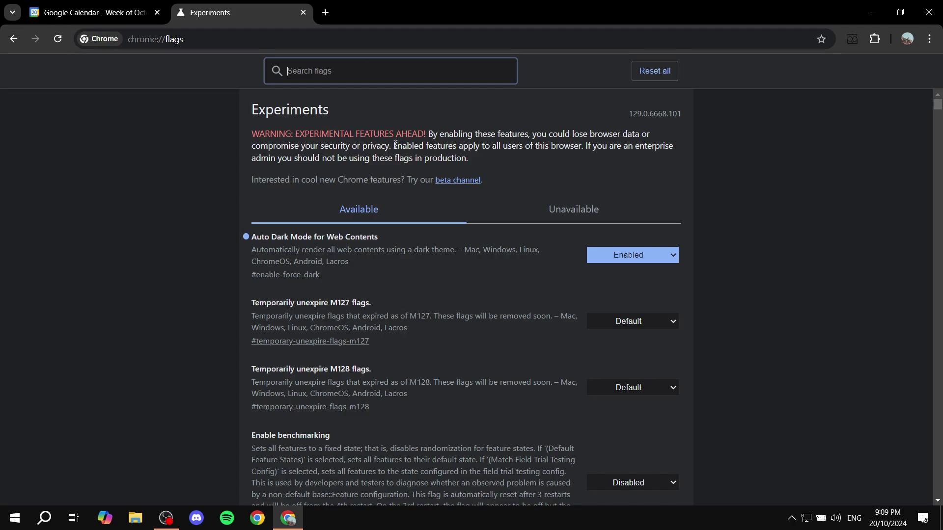
pyautogui.click(631, 255)
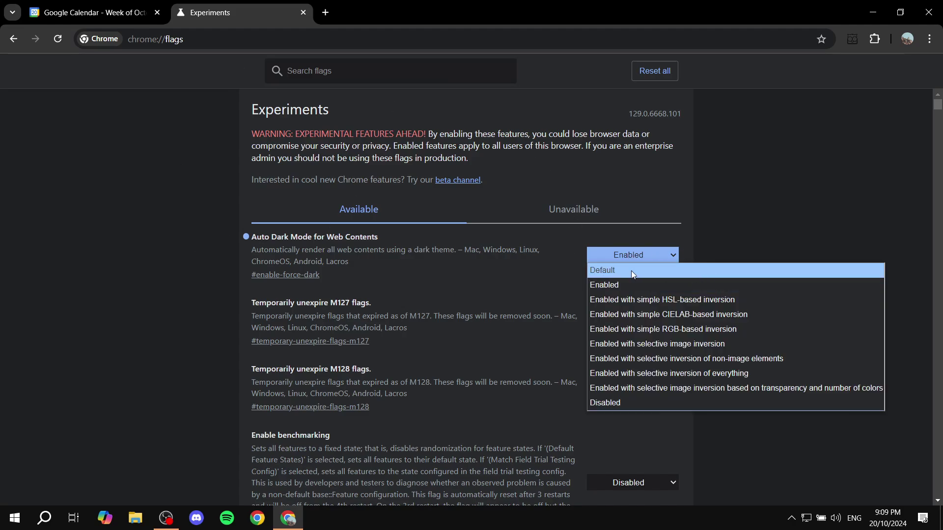
pyautogui.click(631, 270)
pyautogui.click(894, 479)
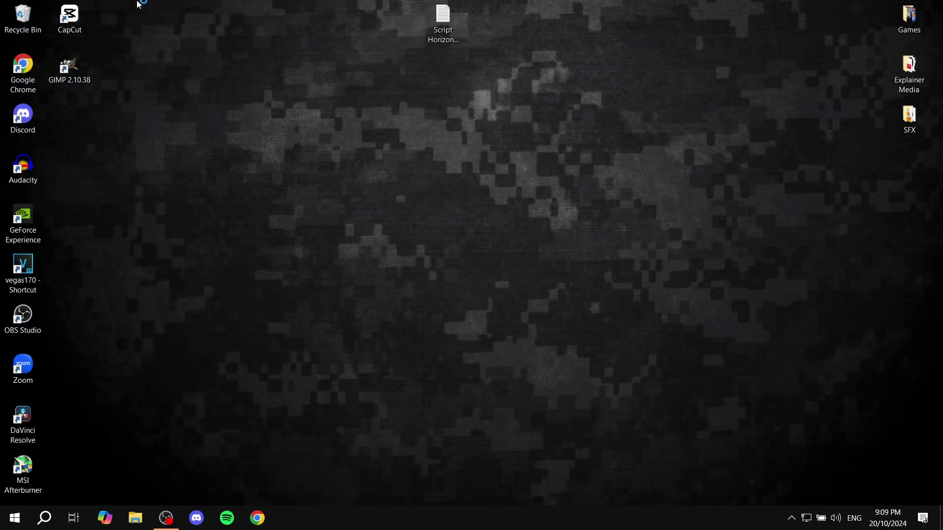